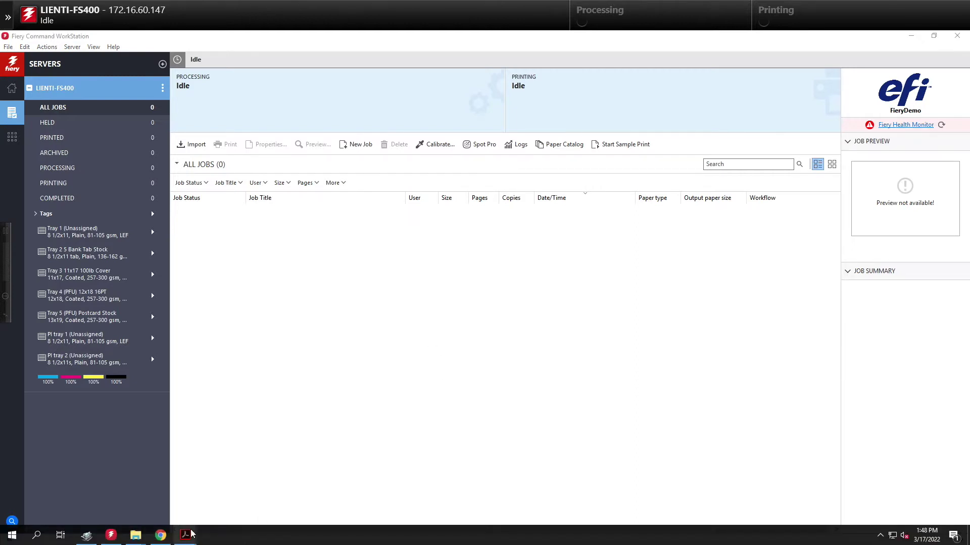
Step: Look over the Letter VDP Master Example and Letter VDP Data Example PDFs in Adobe Acrobat, minimizing each afterward
{"action": "mouse_move", "coordinate": [185, 536]}
{"action": "left_click", "coordinate": [215, 506]}
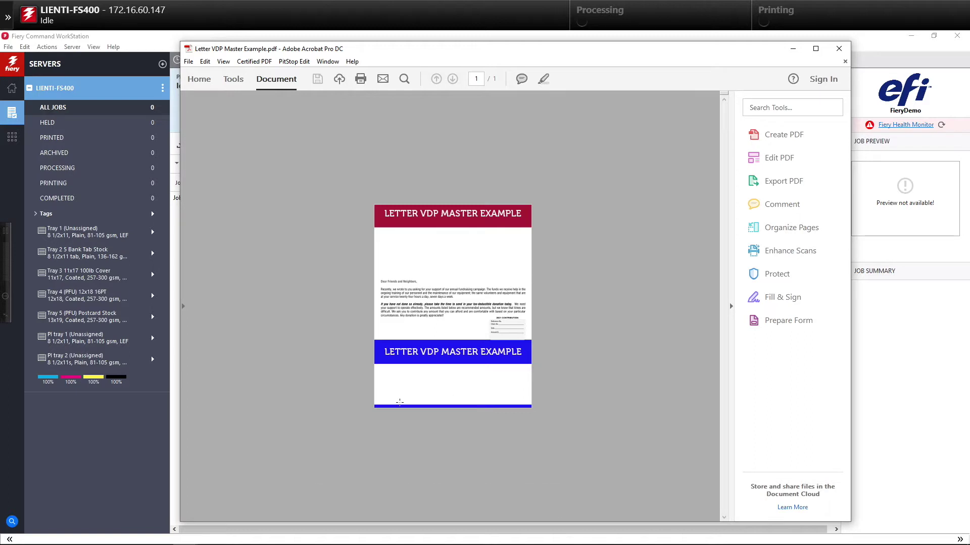
{"action": "left_click", "coordinate": [793, 48]}
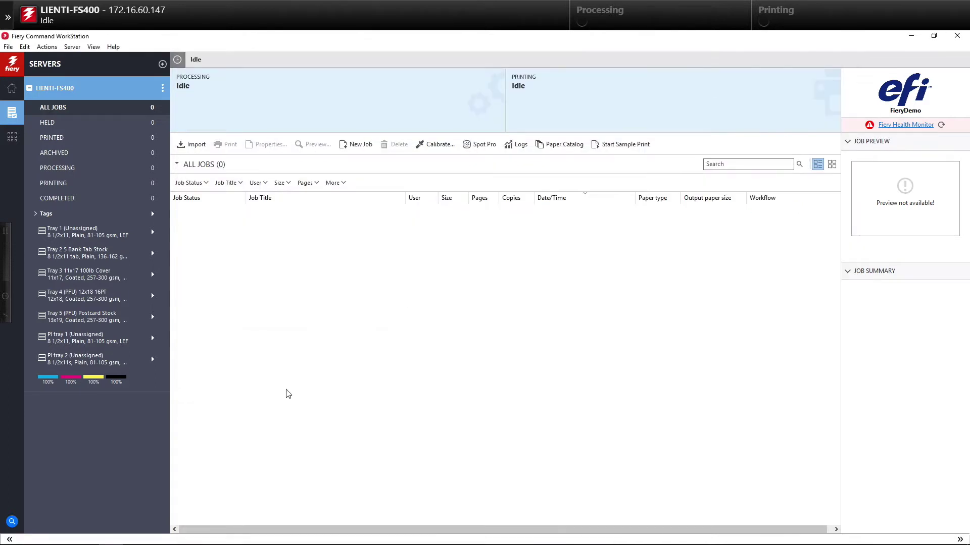
{"action": "mouse_move", "coordinate": [185, 535]}
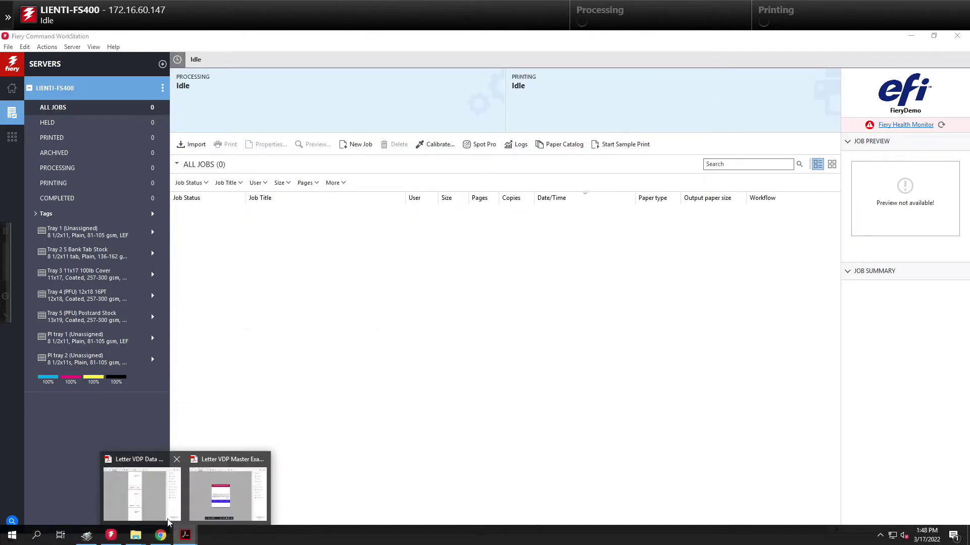
{"action": "left_click", "coordinate": [156, 505]}
{"action": "left_click_drag", "start_coordinate": [720, 117], "coordinate": [726, 137]}
{"action": "left_click", "coordinate": [790, 53]}
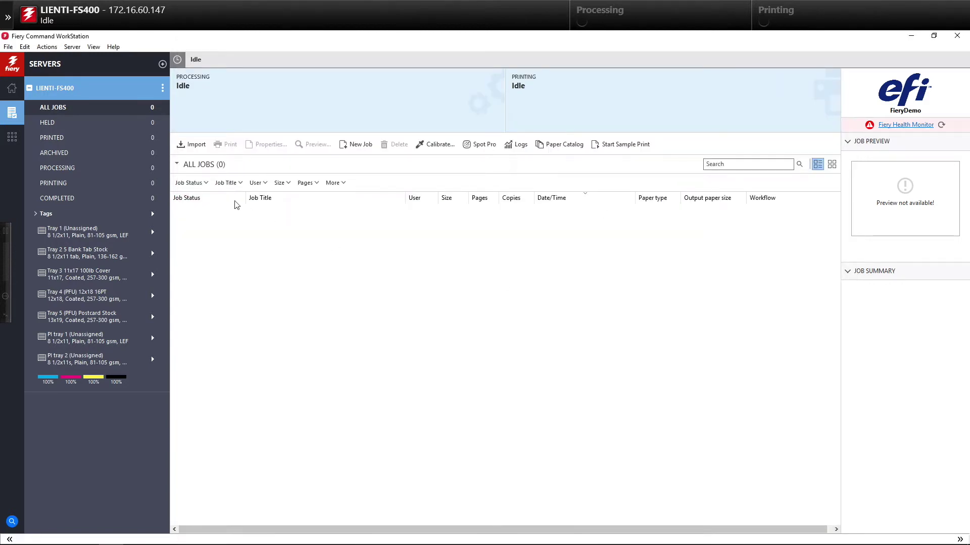
Step: Import the Letter VDP Data Example and Letter VDP Master Example PDFs with default settings as held jobs
{"action": "left_click", "coordinate": [193, 144]}
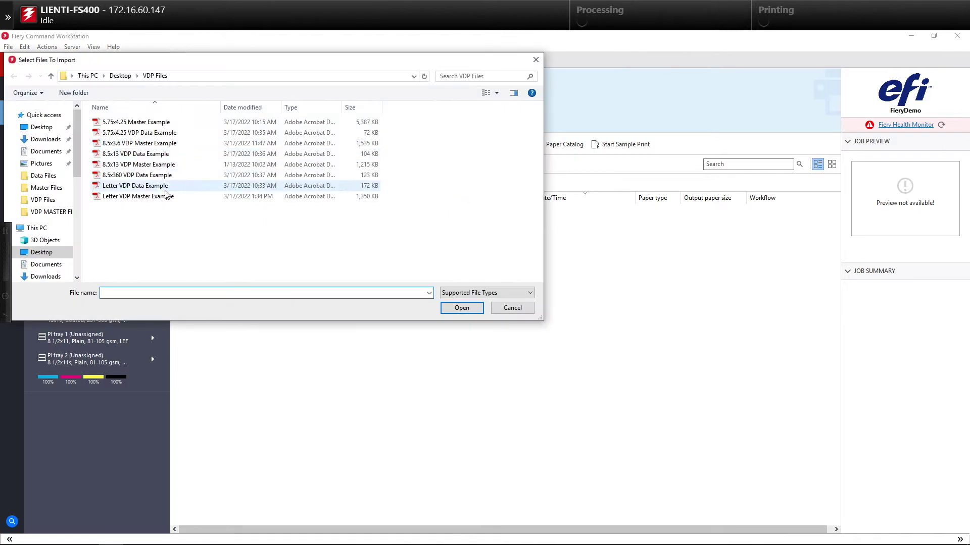
{"action": "left_click", "coordinate": [158, 187]}
{"action": "left_click", "coordinate": [140, 198], "text": "ctrl"}
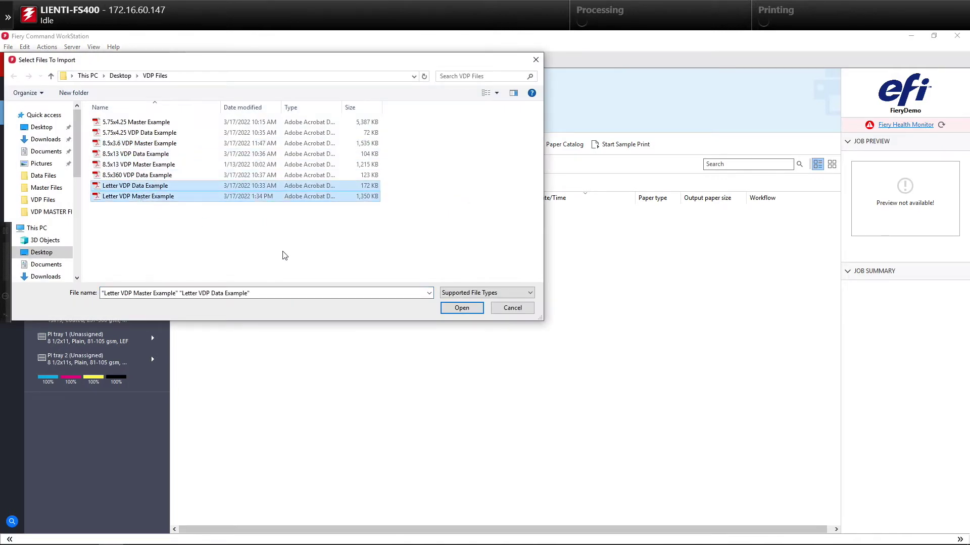
{"action": "left_click", "coordinate": [451, 307]}
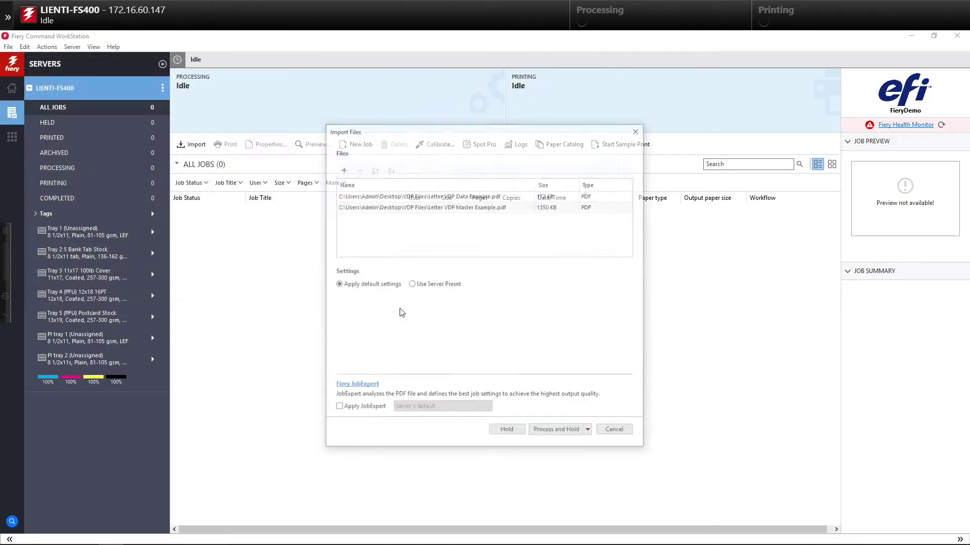
{"action": "left_click", "coordinate": [523, 433]}
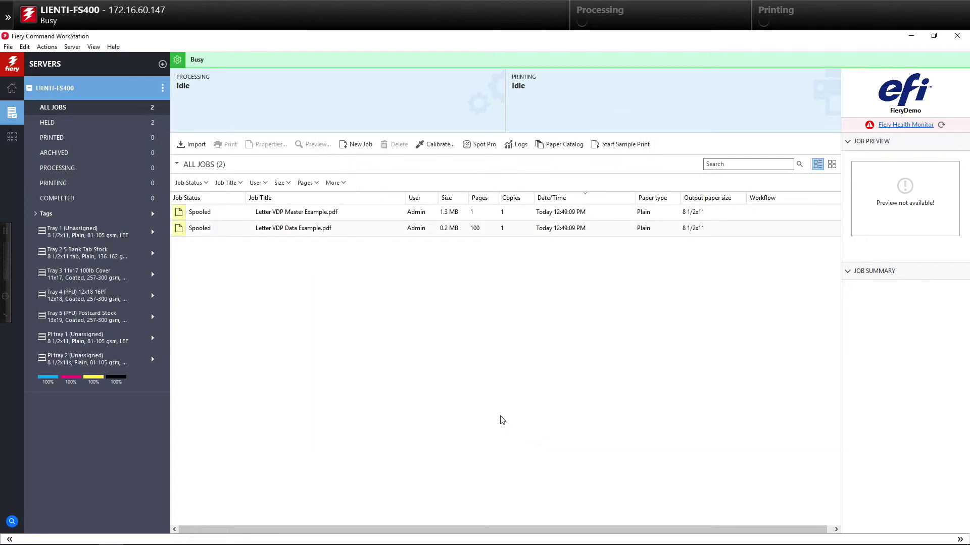
Step: Set the Letter VDP Master Example job to create VDP master 1, and print it
{"action": "left_click", "coordinate": [308, 215]}
{"action": "right_click", "coordinate": [306, 212]}
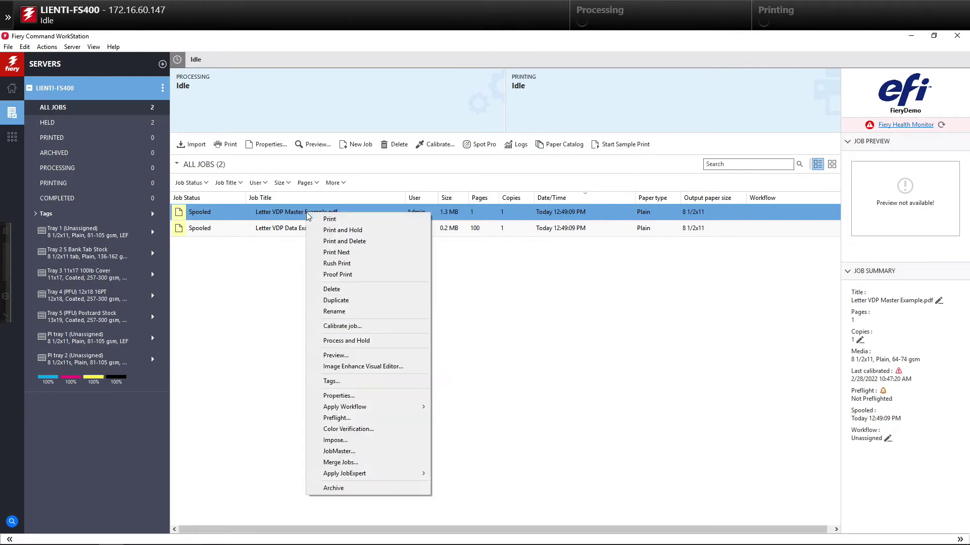
{"action": "left_click", "coordinate": [344, 397]}
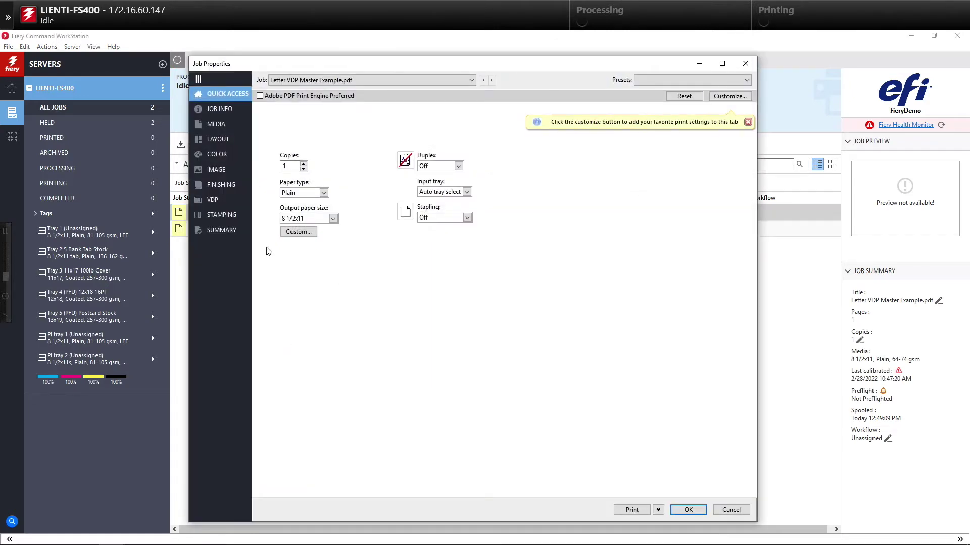
{"action": "left_click", "coordinate": [213, 200]}
{"action": "left_click", "coordinate": [364, 124]}
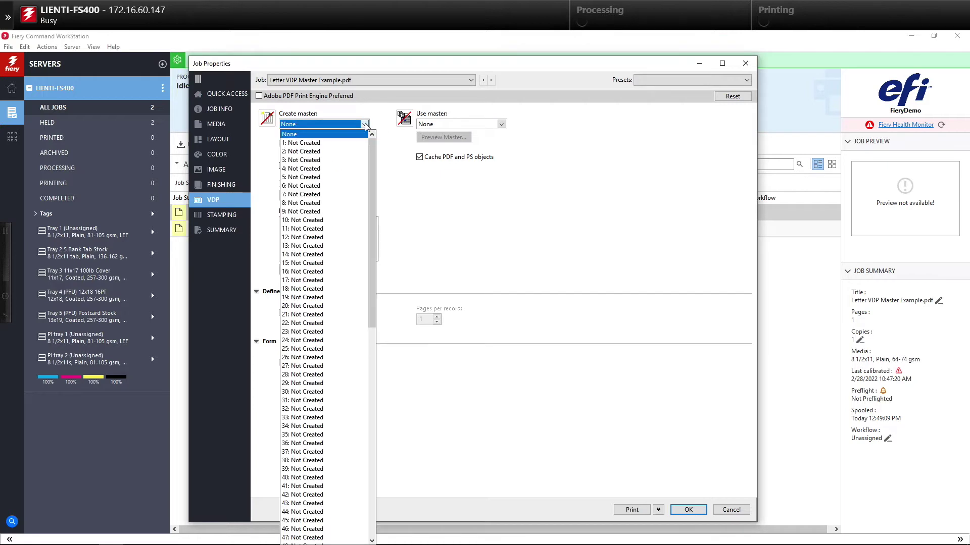
{"action": "left_click", "coordinate": [318, 143]}
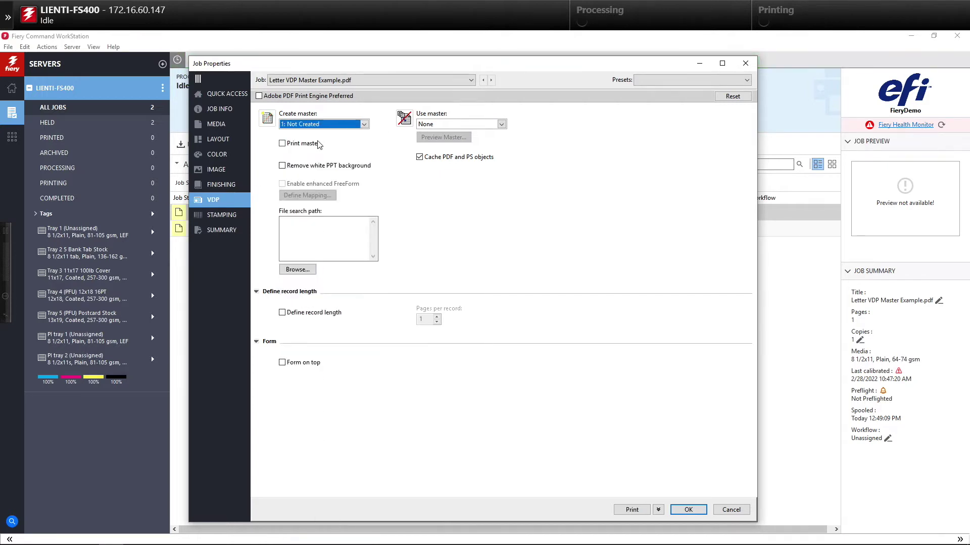
{"action": "left_click", "coordinate": [634, 511]}
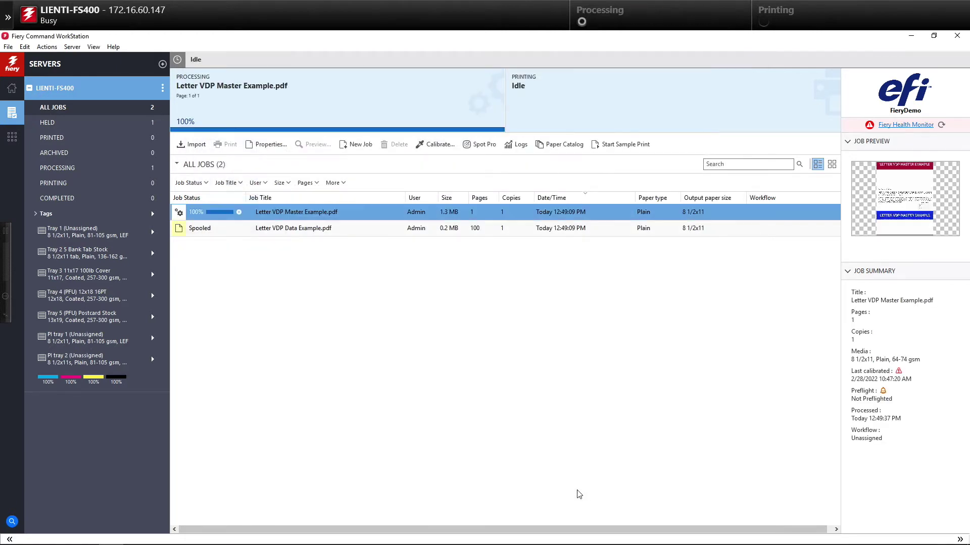
Step: Make the Letter VDP Data Example job use master 1, preview that master, and save the job properties
{"action": "left_click", "coordinate": [309, 232]}
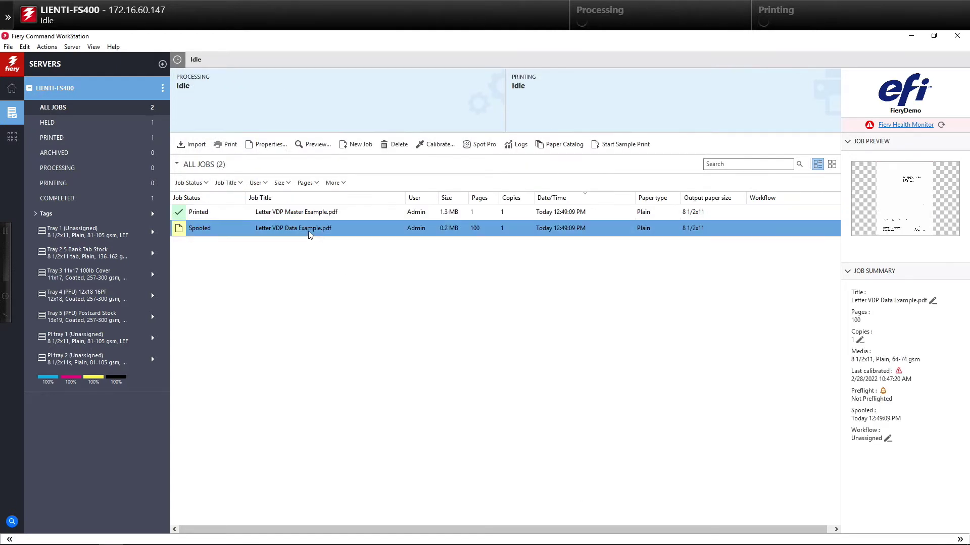
{"action": "right_click", "coordinate": [308, 232]}
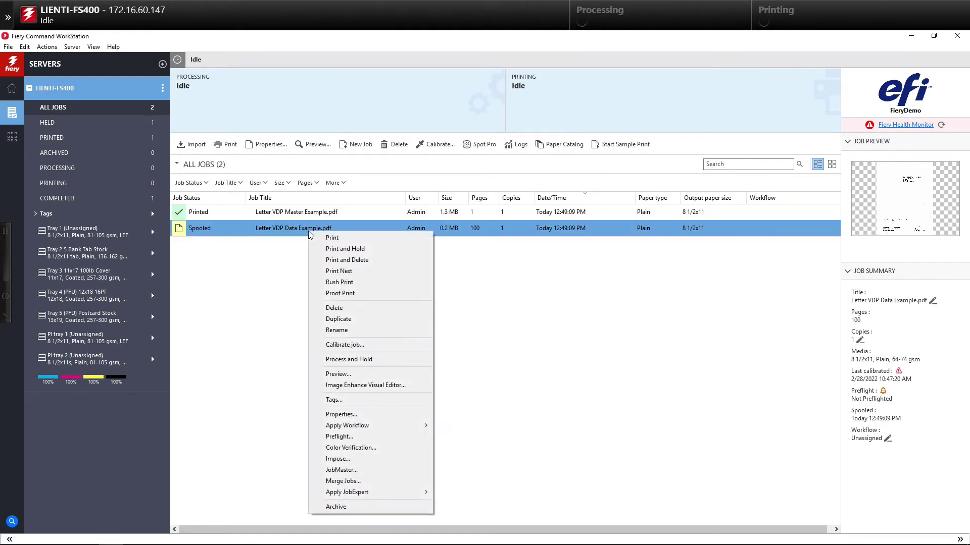
{"action": "left_click", "coordinate": [341, 414]}
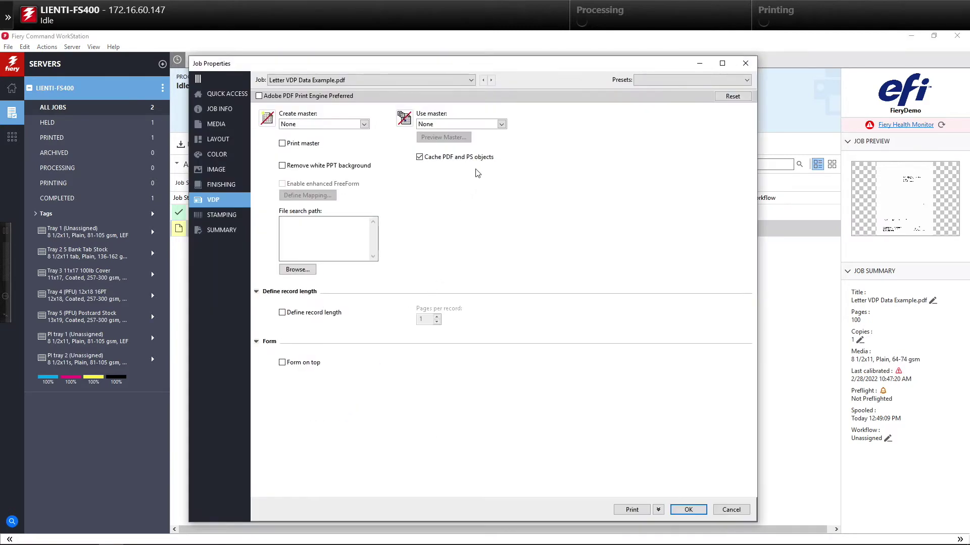
{"action": "left_click", "coordinate": [500, 124]}
{"action": "left_click", "coordinate": [457, 132]}
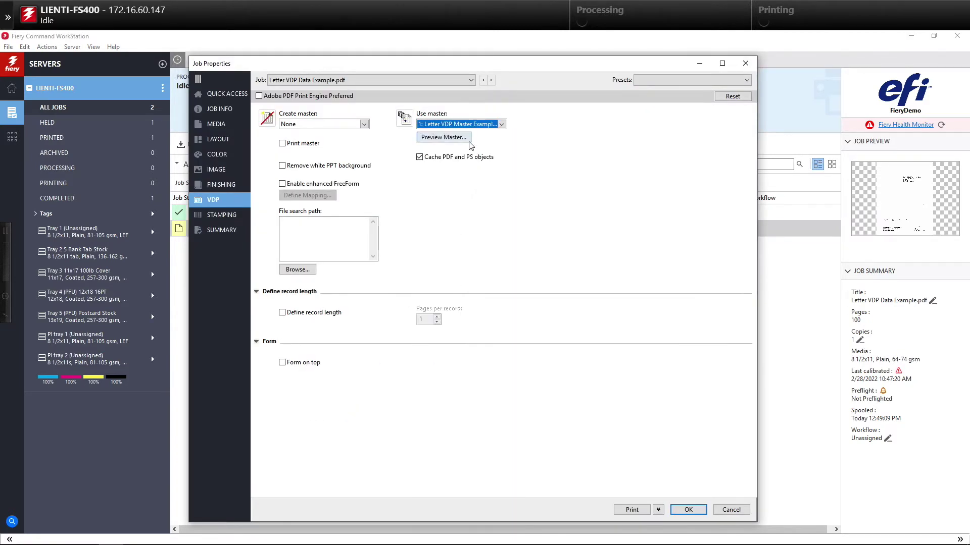
{"action": "left_click", "coordinate": [457, 143]}
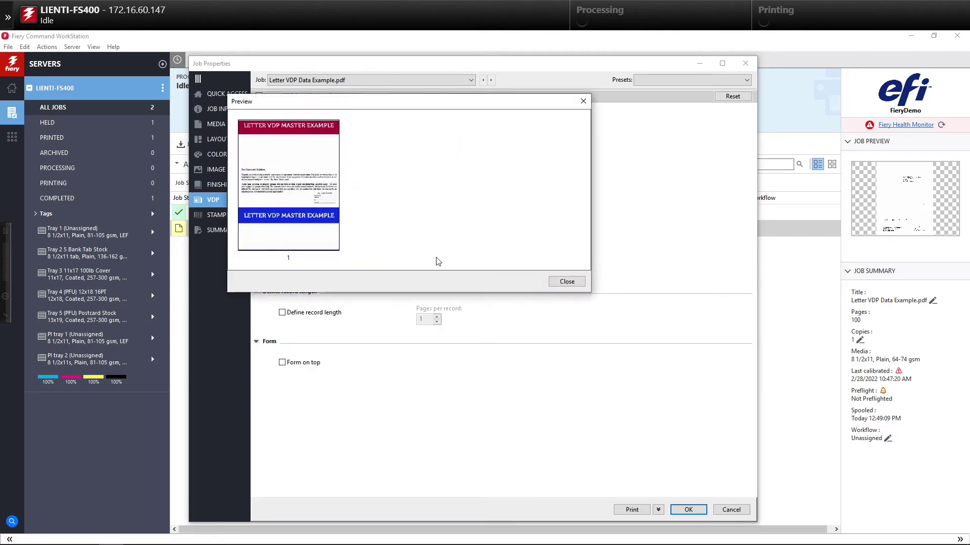
{"action": "left_click", "coordinate": [563, 282]}
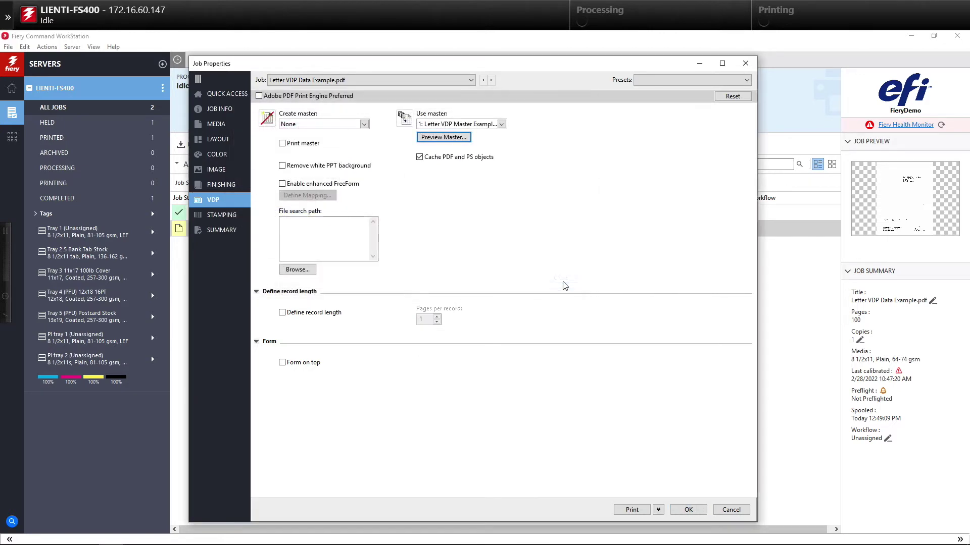
{"action": "left_click", "coordinate": [686, 511]}
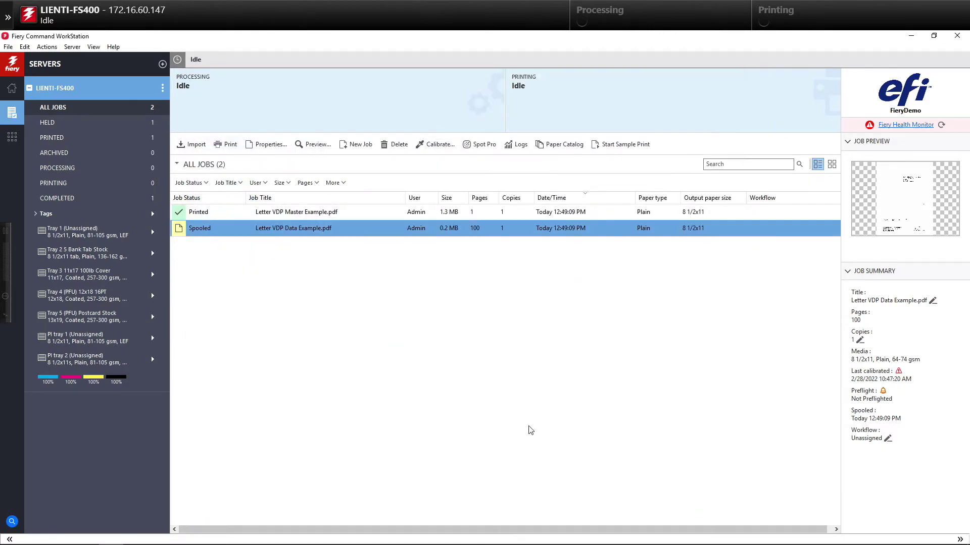
Step: Impose the Letter VDP Data Example job with the Letter VDP Data template and save the imposed job
{"action": "right_click", "coordinate": [321, 226]}
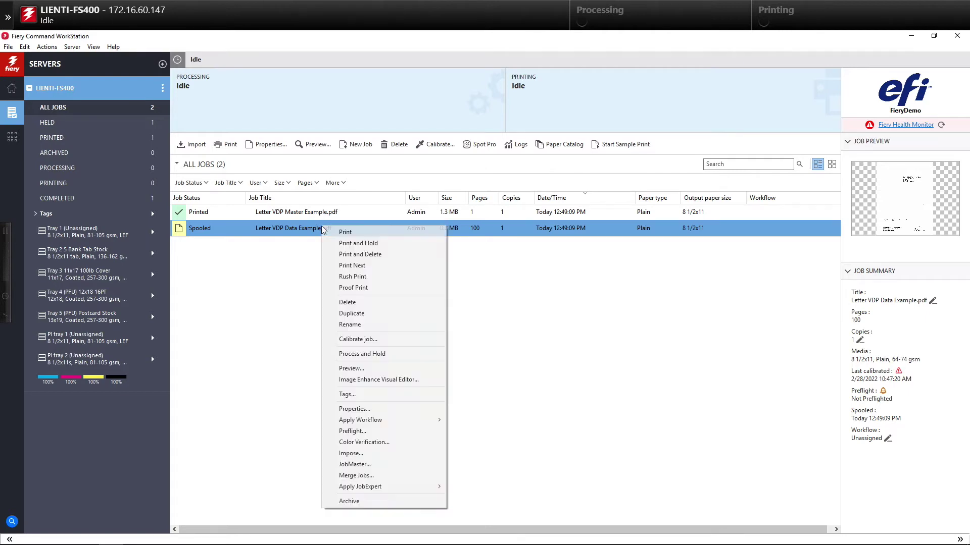
{"action": "left_click", "coordinate": [367, 455]}
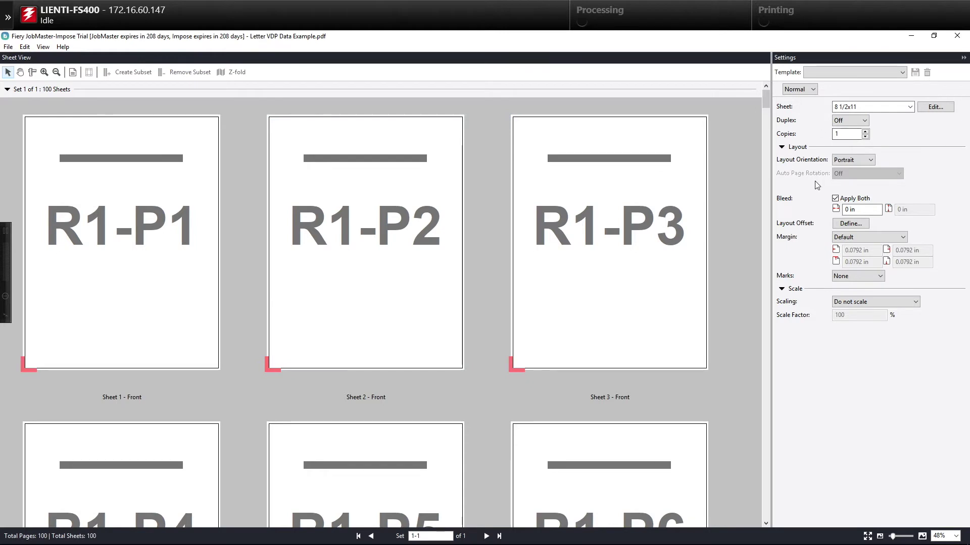
{"action": "left_click", "coordinate": [902, 72]}
{"action": "left_click_drag", "start_coordinate": [965, 99], "coordinate": [967, 171]}
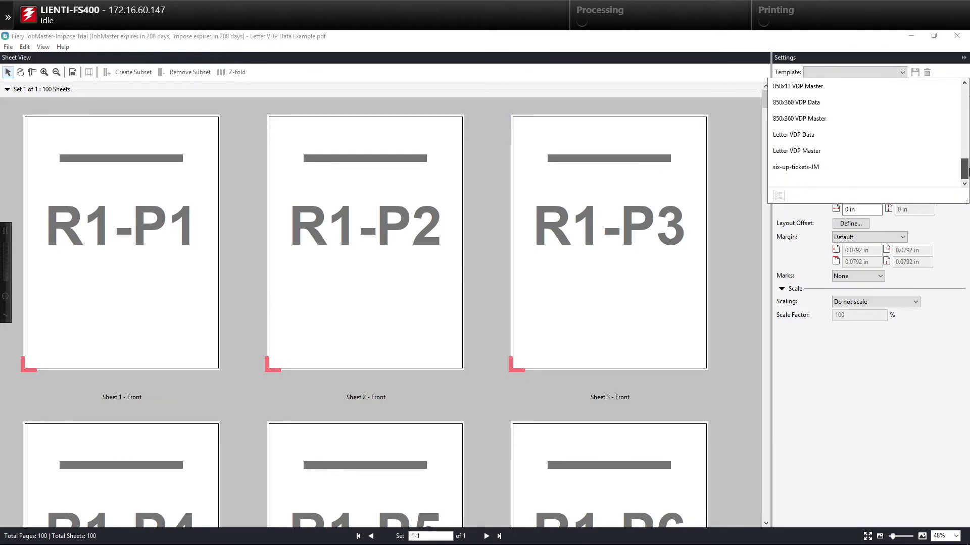
{"action": "left_click", "coordinate": [833, 134]}
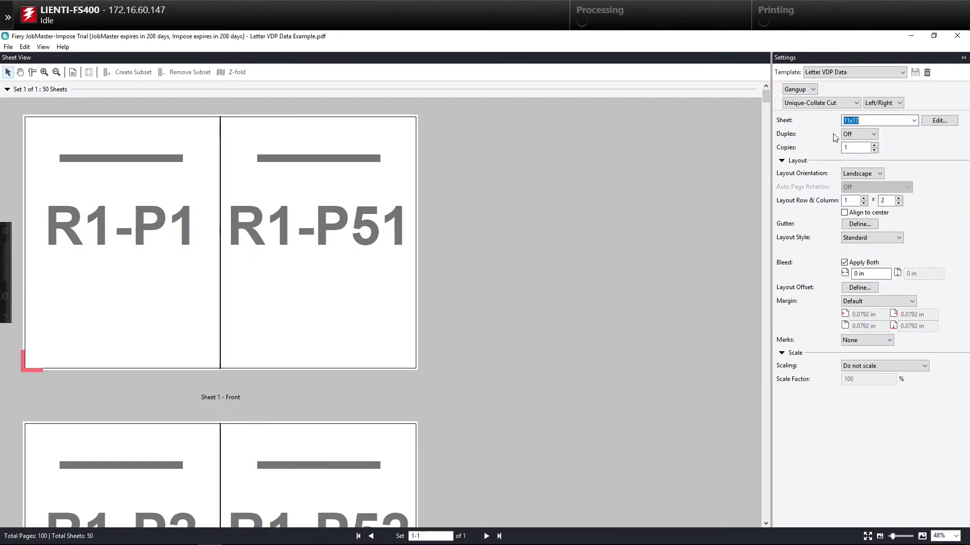
{"action": "left_click", "coordinate": [957, 35]}
{"action": "left_click", "coordinate": [468, 320]}
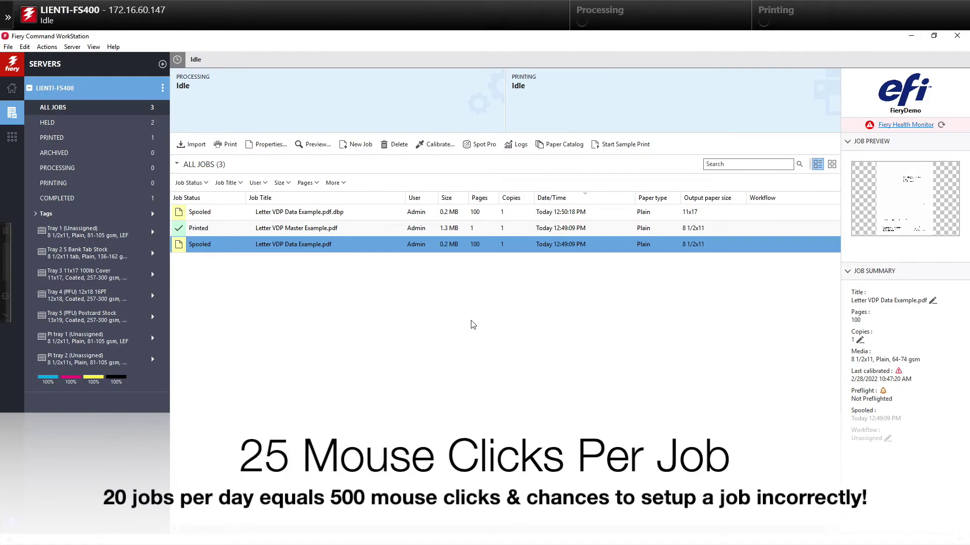
Step: Copy the three master example PDFs from the desktop's Master Files folder into the VDP MASTER FILES smart folder
{"action": "left_click", "coordinate": [912, 37]}
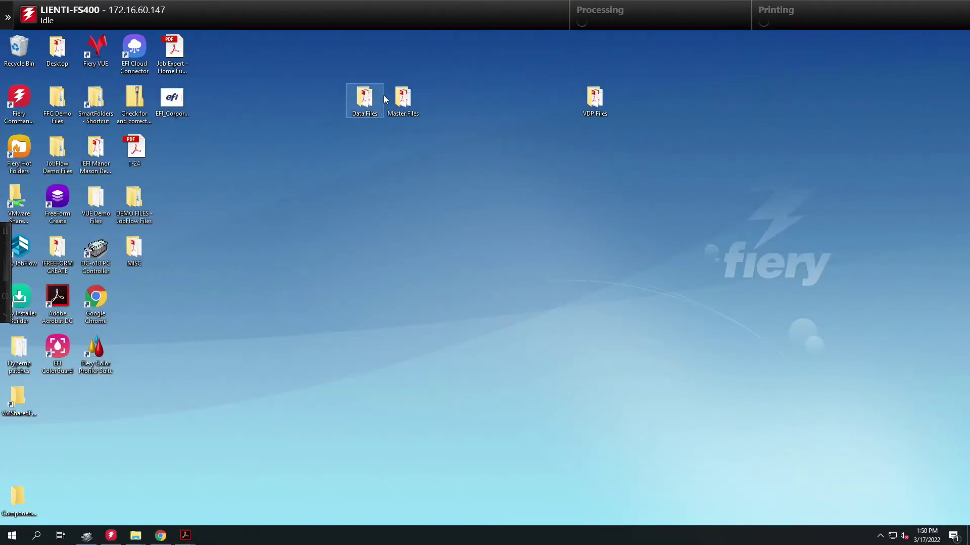
{"action": "double_click", "coordinate": [410, 105]}
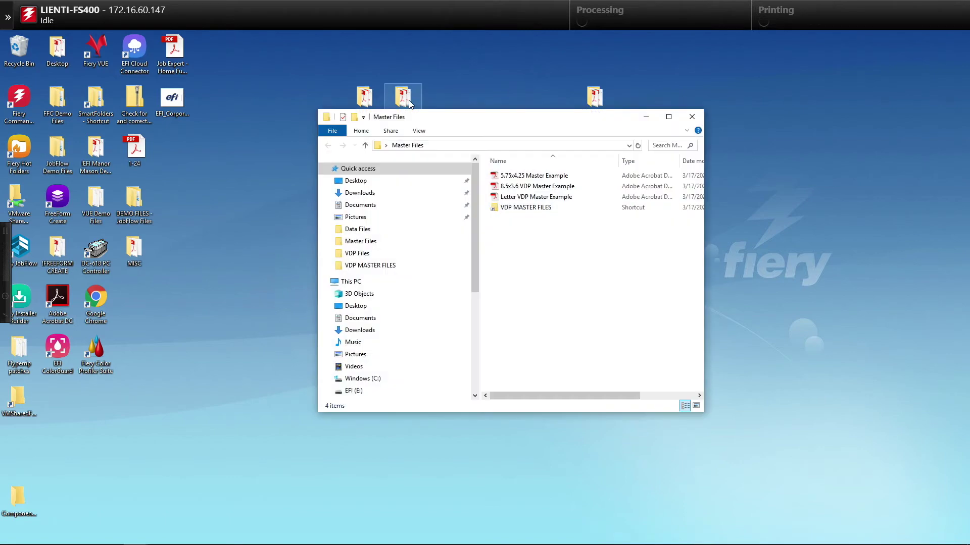
{"action": "left_click", "coordinate": [531, 179]}
{"action": "left_click", "coordinate": [531, 199], "text": "shift"}
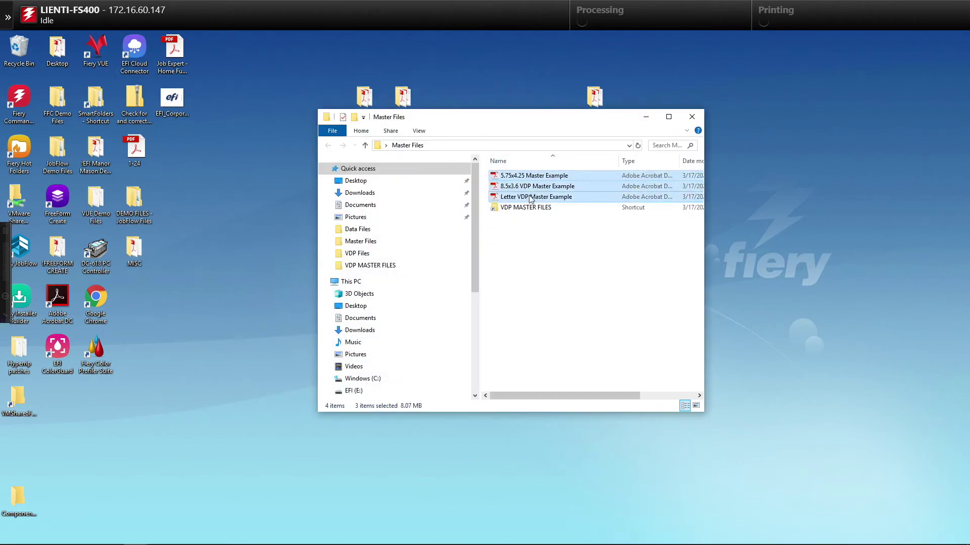
{"action": "right_click", "coordinate": [530, 197]}
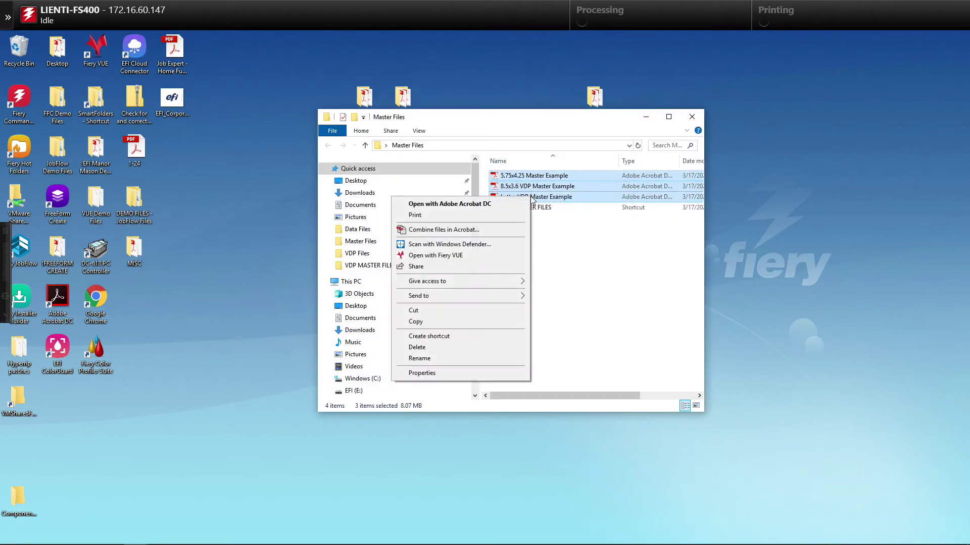
{"action": "left_click", "coordinate": [416, 321]}
{"action": "double_click", "coordinate": [537, 207]}
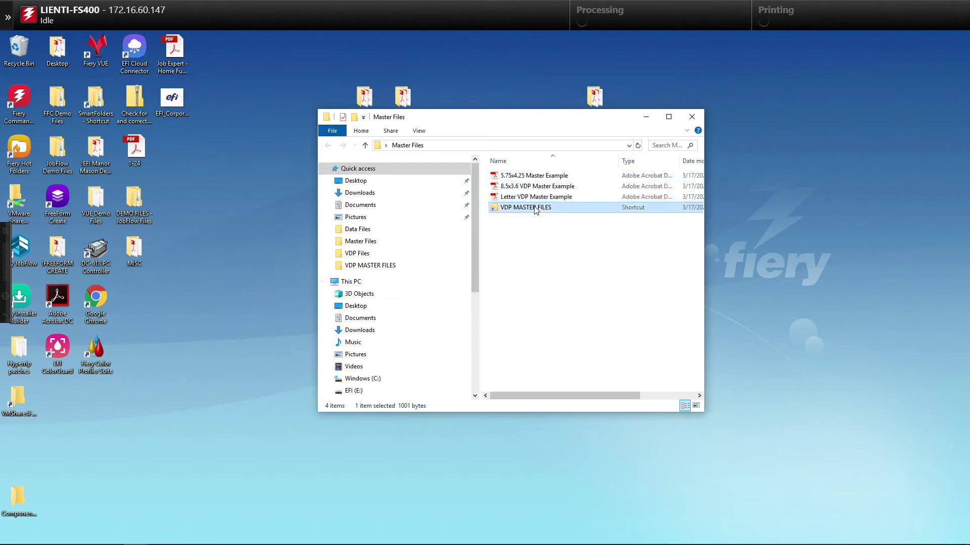
{"action": "key", "text": "ctrl+v"}
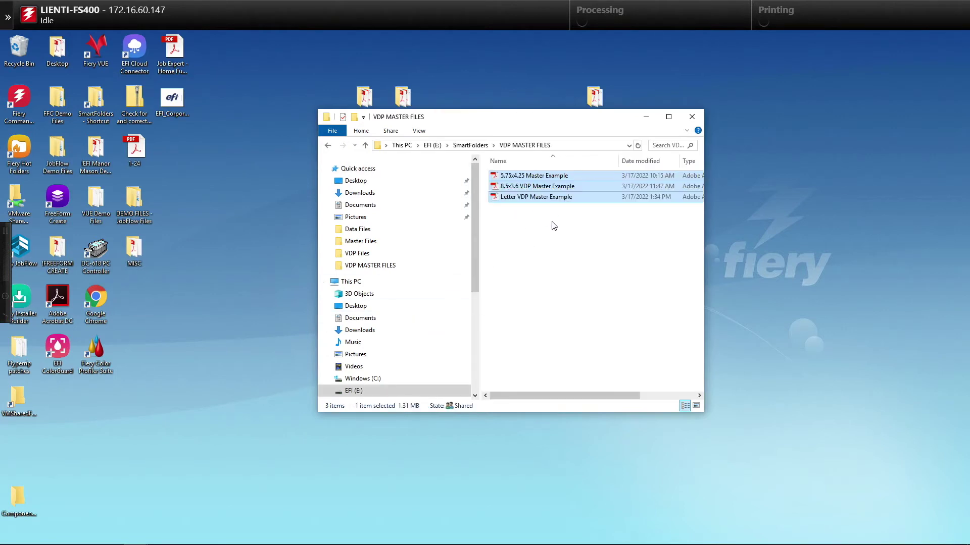
Step: Copy the three VDP data example PDFs from the desktop's Data Files folder into the VDP DATA FILES smart folder
{"action": "left_click", "coordinate": [365, 99]}
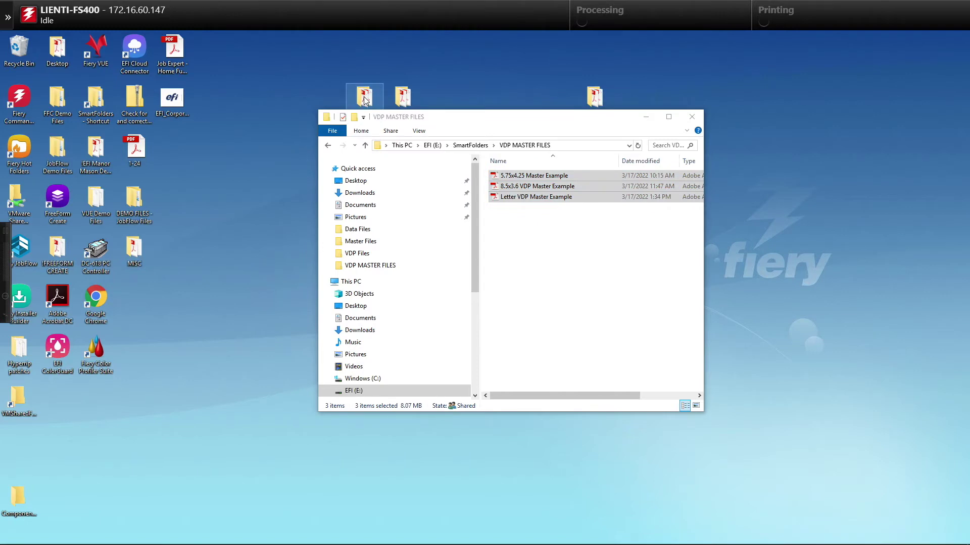
{"action": "double_click", "coordinate": [365, 98]}
{"action": "left_click", "coordinate": [536, 189]}
{"action": "left_click", "coordinate": [530, 210], "text": "shift"}
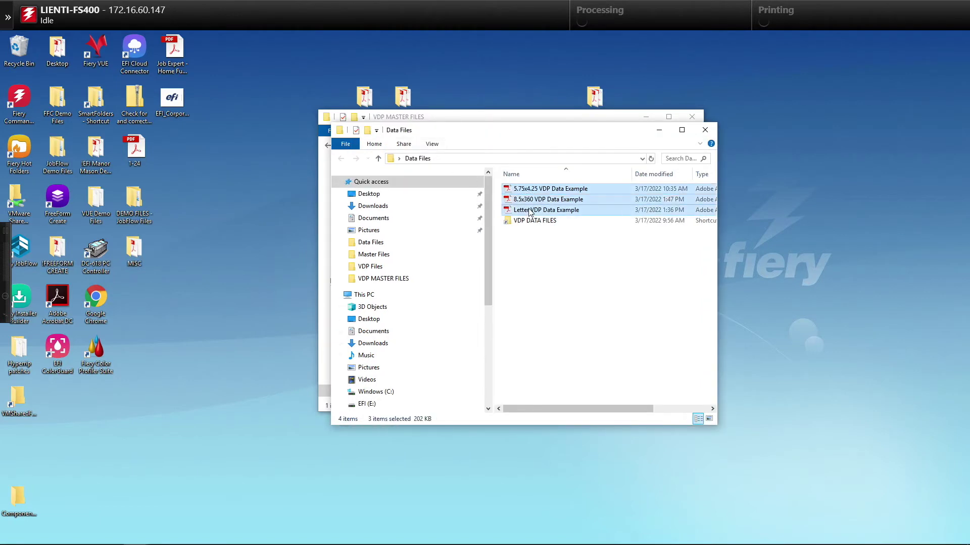
{"action": "right_click", "coordinate": [530, 210]}
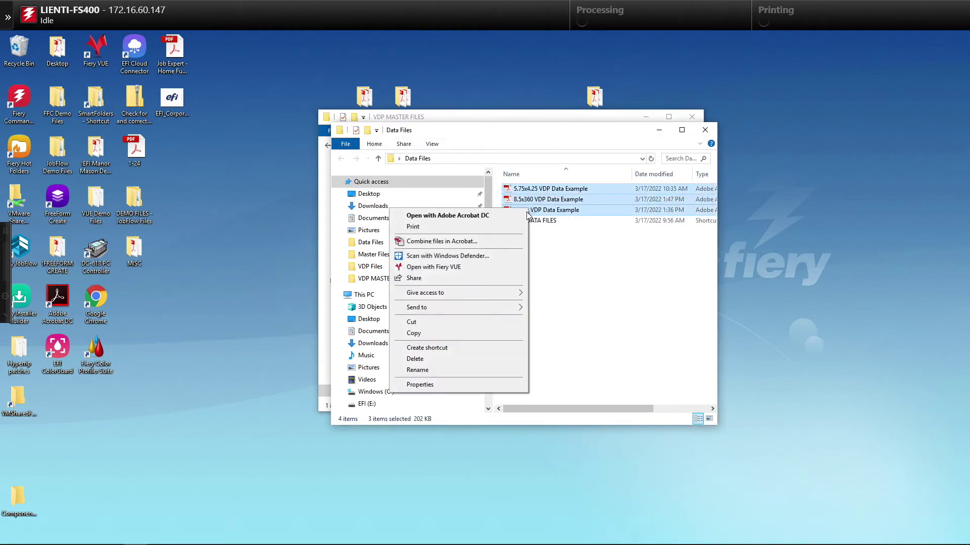
{"action": "left_click", "coordinate": [429, 333]}
{"action": "left_click", "coordinate": [555, 220]}
{"action": "double_click", "coordinate": [555, 221]}
{"action": "right_click", "coordinate": [555, 221]}
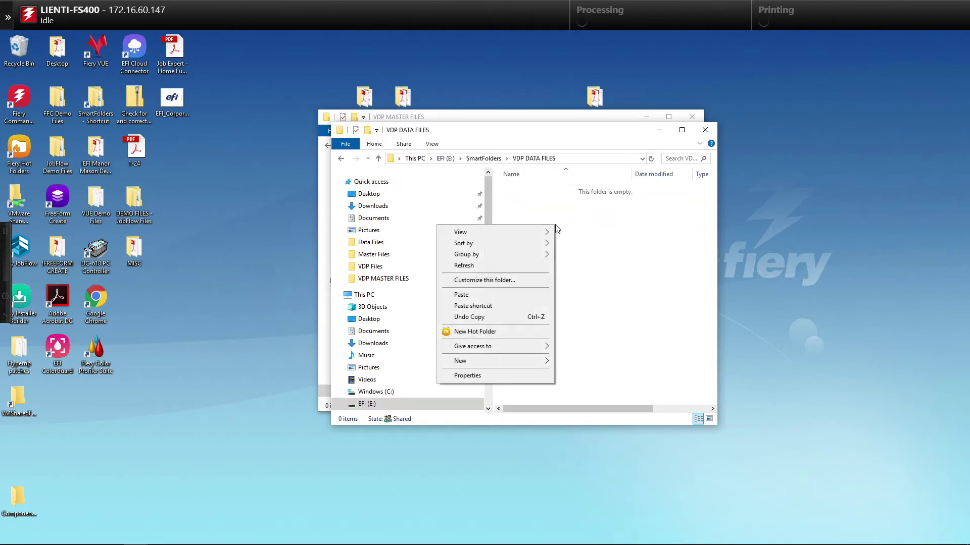
{"action": "left_click", "coordinate": [480, 296]}
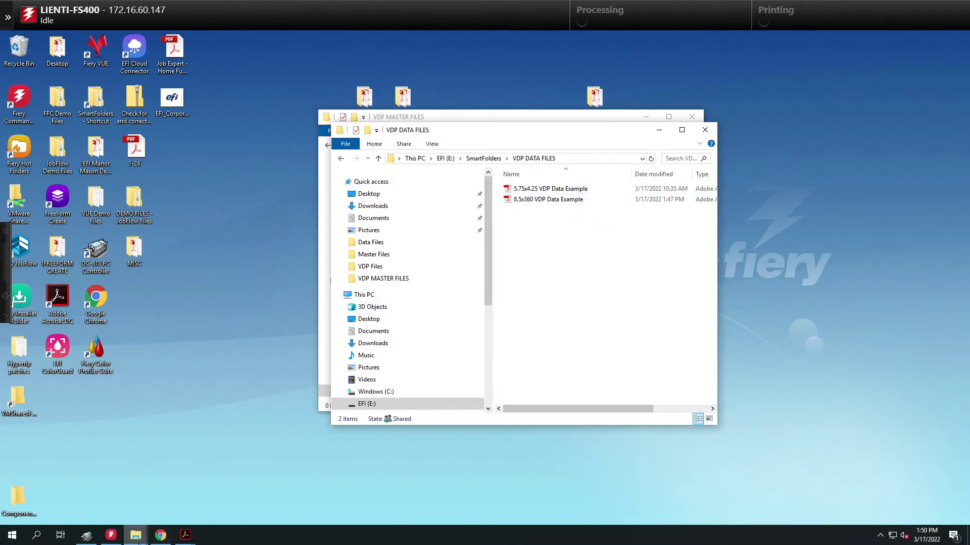
Step: Switch to Fiery JobFlow in the browser and review the workflow progress of the 8.5x3.6 VDP Master Example.pdf job
{"action": "left_click", "coordinate": [160, 535]}
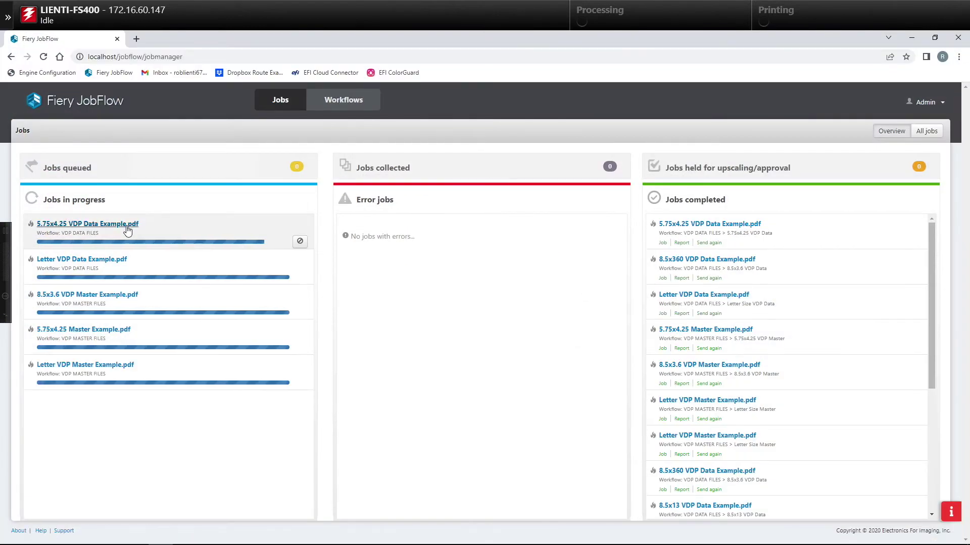
{"action": "left_click", "coordinate": [109, 295]}
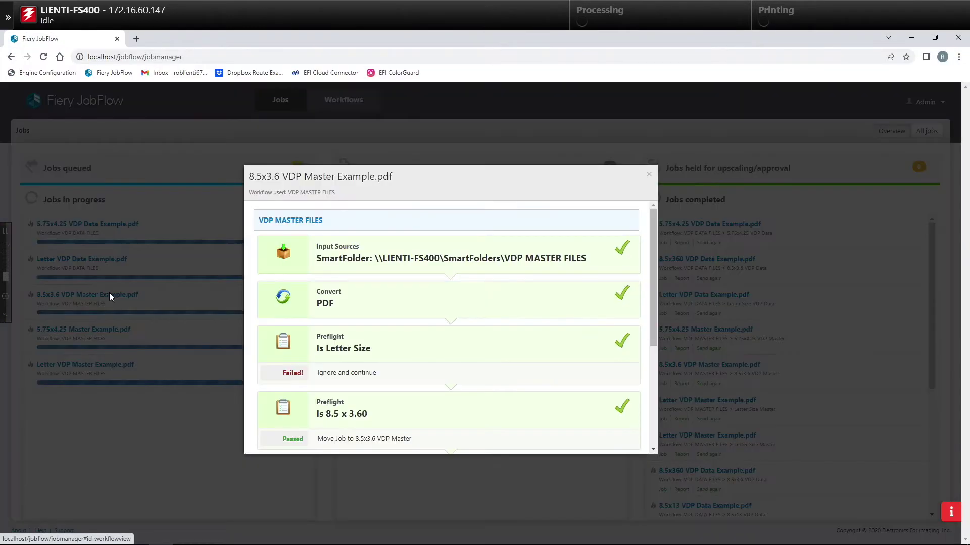
{"action": "mouse_move", "coordinate": [653, 265]}
{"action": "left_mouse_down"}
{"action": "mouse_move", "coordinate": [664, 336]}
{"action": "mouse_move", "coordinate": [659, 255]}
{"action": "left_mouse_up"}
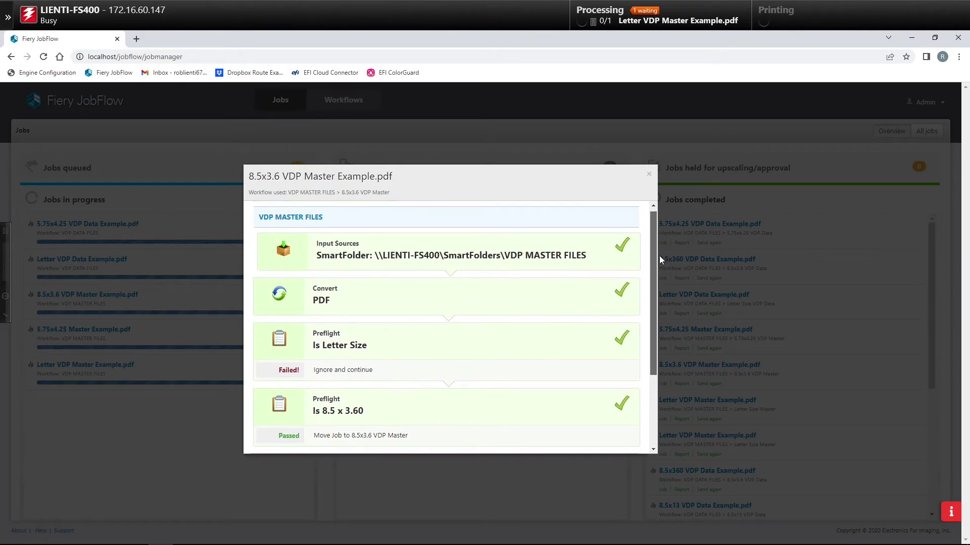
{"action": "left_click", "coordinate": [649, 174]}
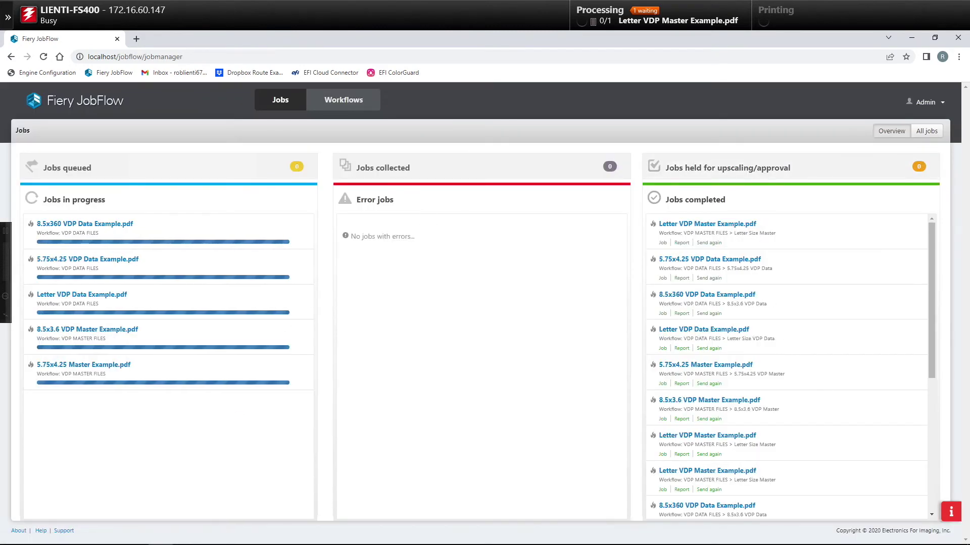
Step: Switch to Fiery Command WorkStation and preview record 2 of the processed Letter VDP Data Example job
{"action": "left_click", "coordinate": [112, 537]}
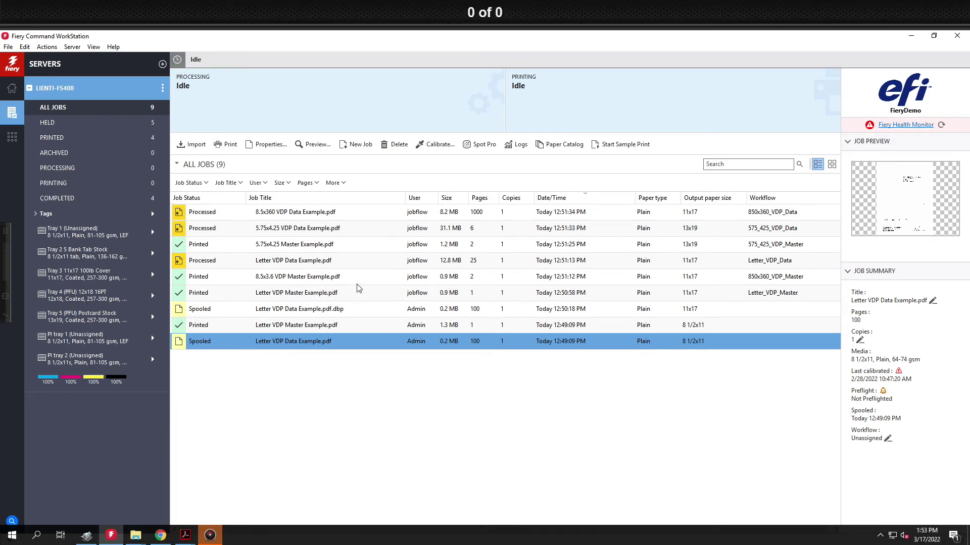
{"action": "left_click", "coordinate": [414, 267]}
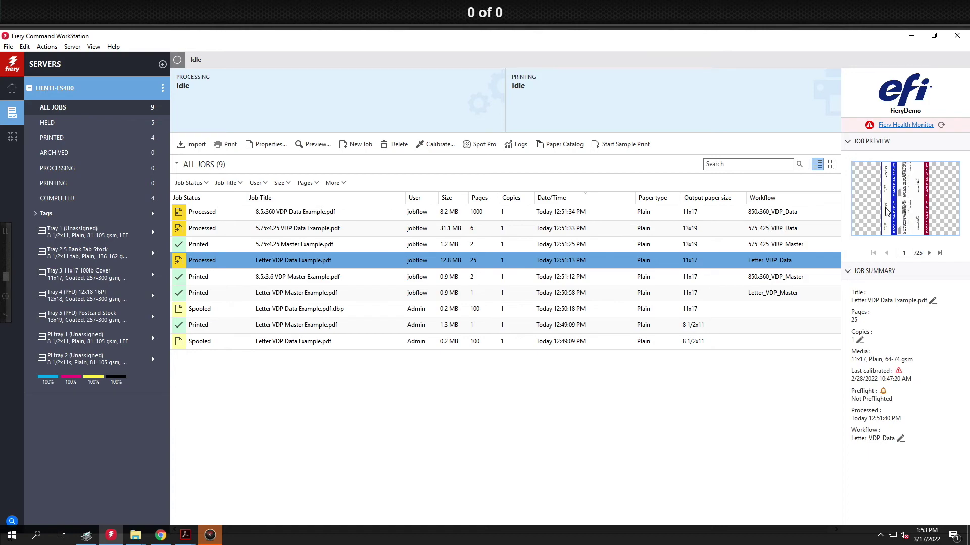
{"action": "double_click", "coordinate": [894, 208]}
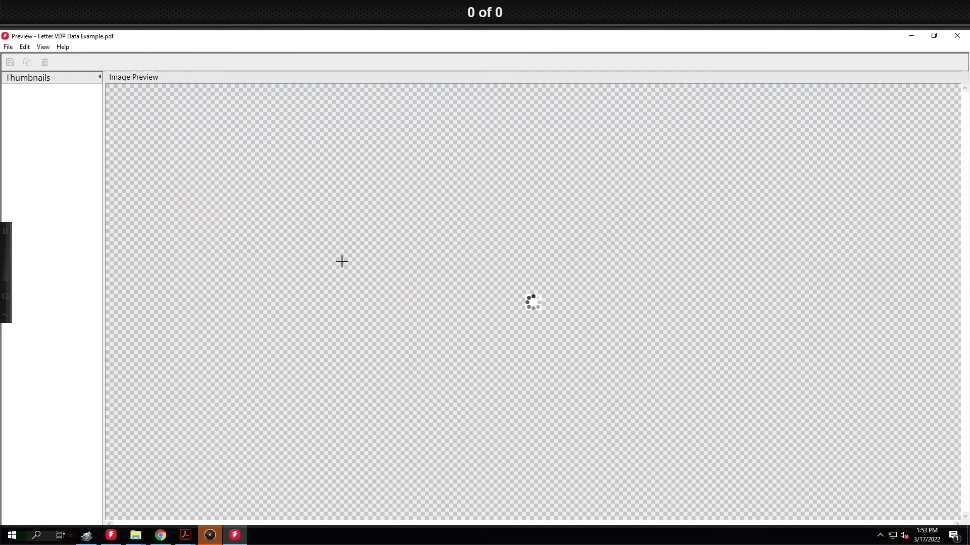
{"action": "left_click", "coordinate": [43, 235]}
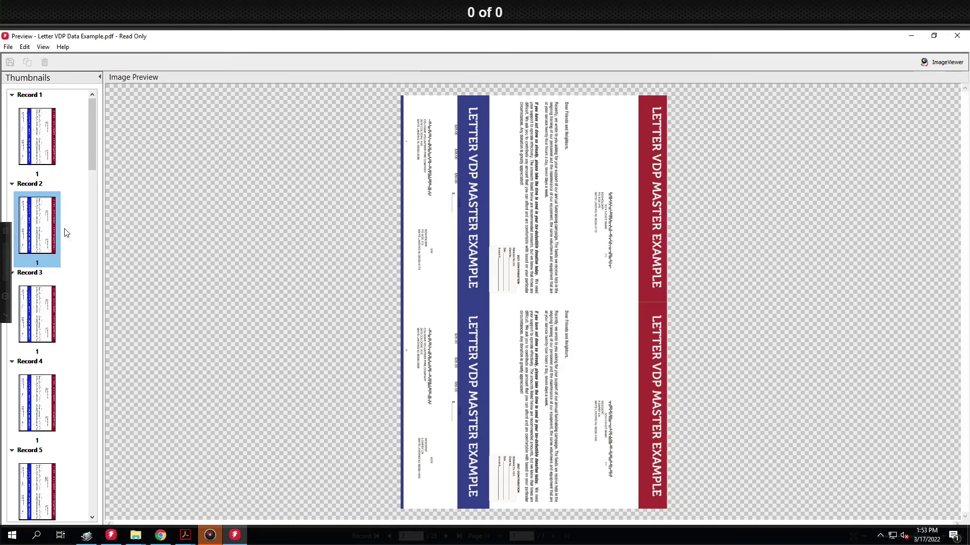
{"action": "left_click", "coordinate": [953, 41]}
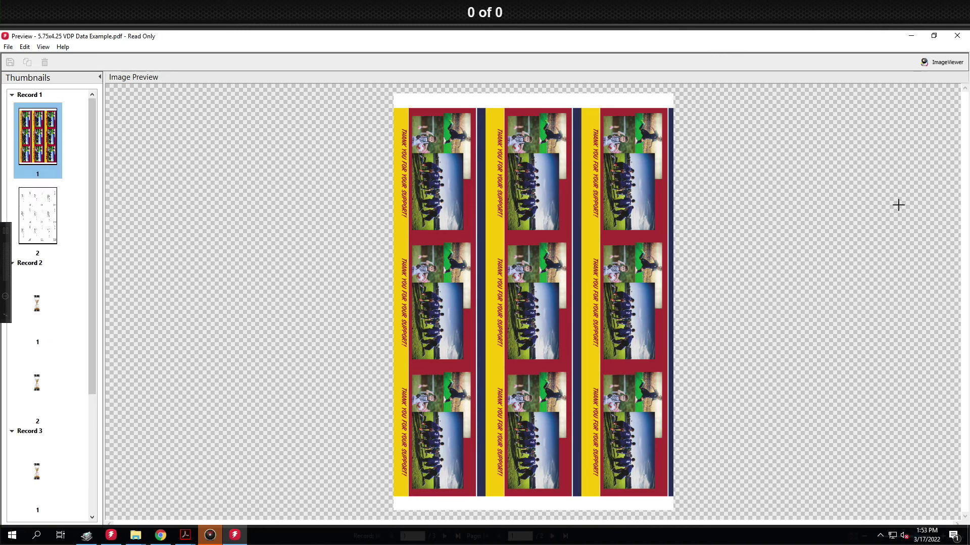
Step: Preview page 2 of record 1 in the 5.75x4.25 VDP Data Example job, and select the 8.5x360 VDP Data Example job
{"action": "left_click", "coordinate": [46, 221]}
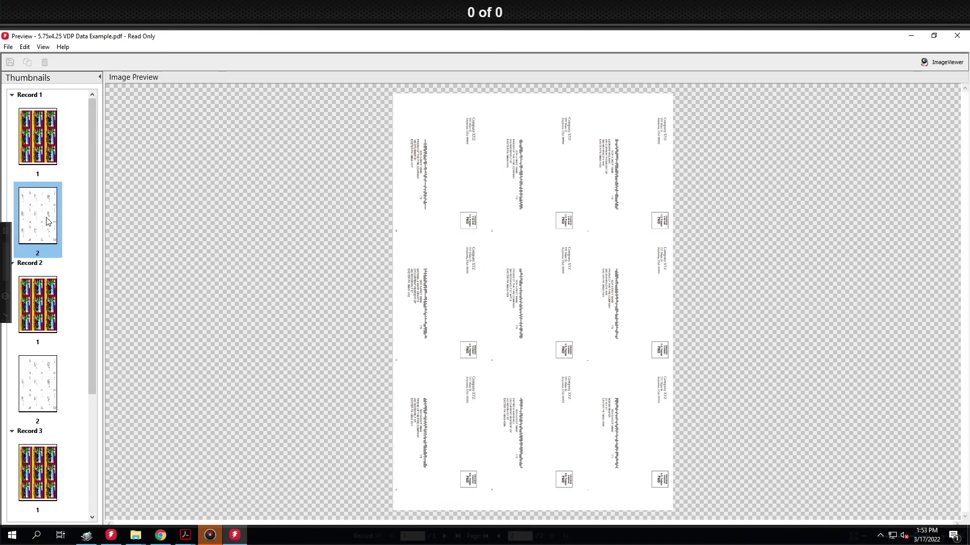
{"action": "left_click", "coordinate": [962, 38]}
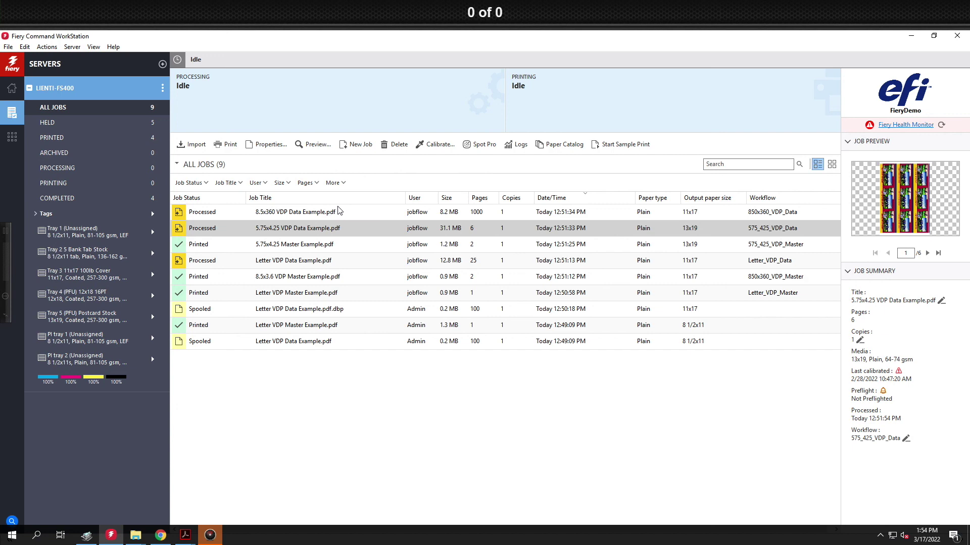
{"action": "left_click", "coordinate": [339, 212]}
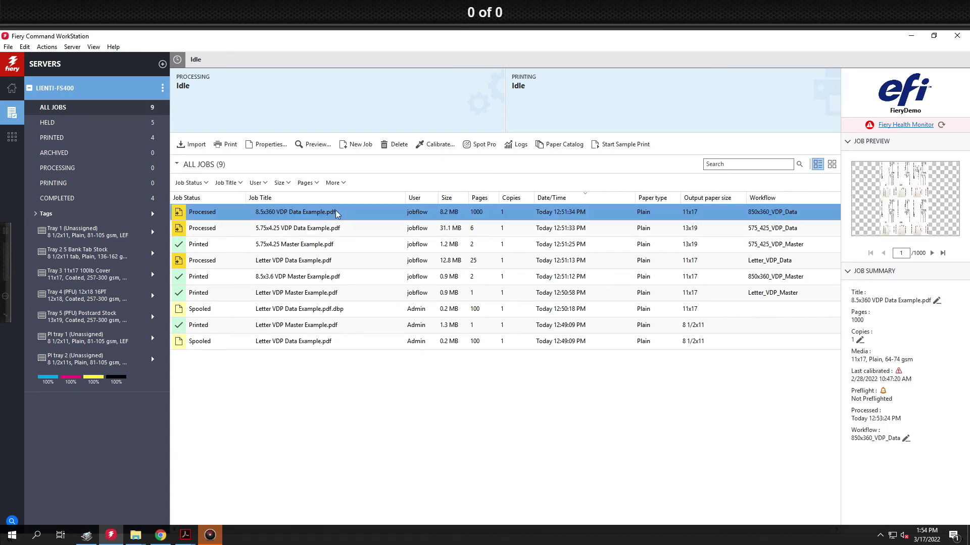